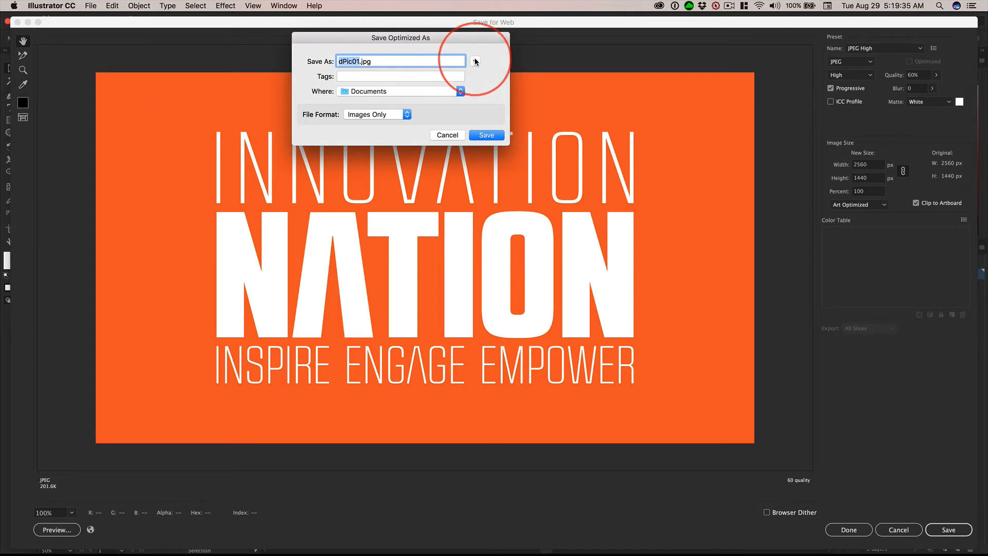
Expand the Save Optimized As dialog to its full browsing view and make the Pictures folder the save location
left_click(475, 62)
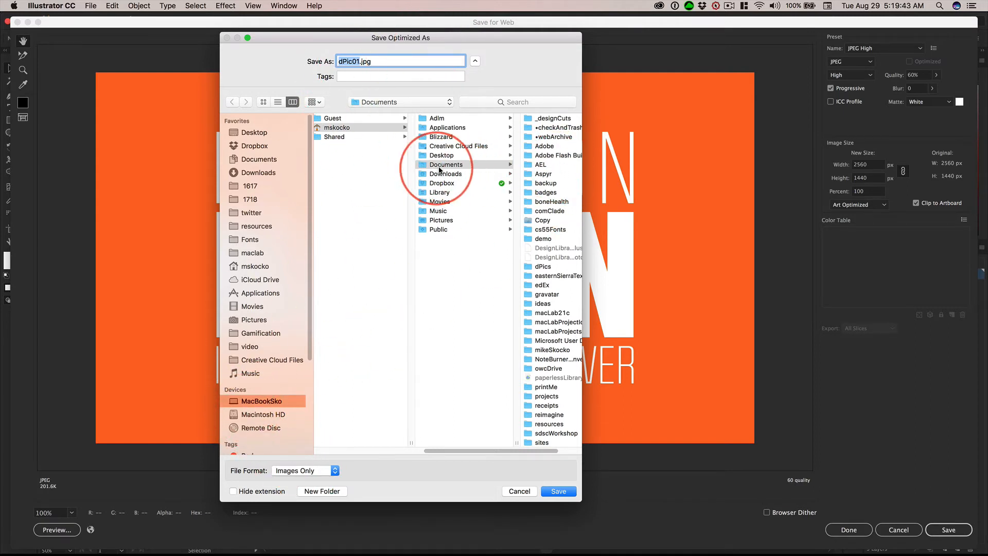
left_click(251, 162)
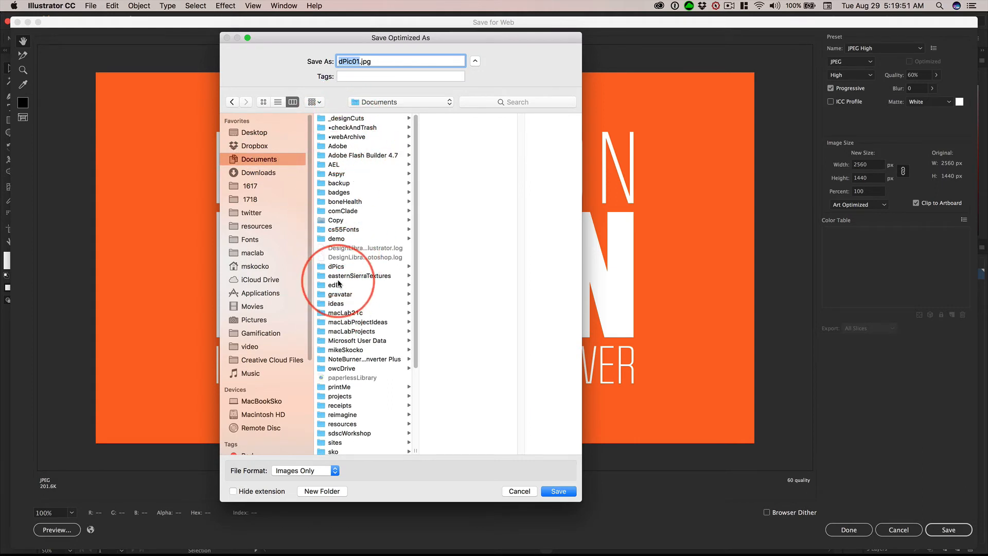
left_click(336, 266)
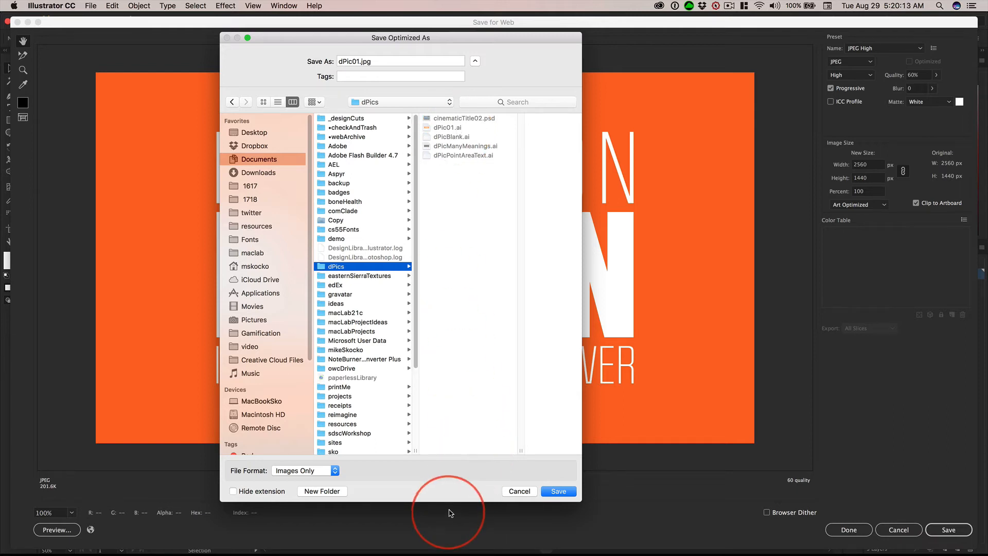
left_click_drag(453, 500, 418, 461)
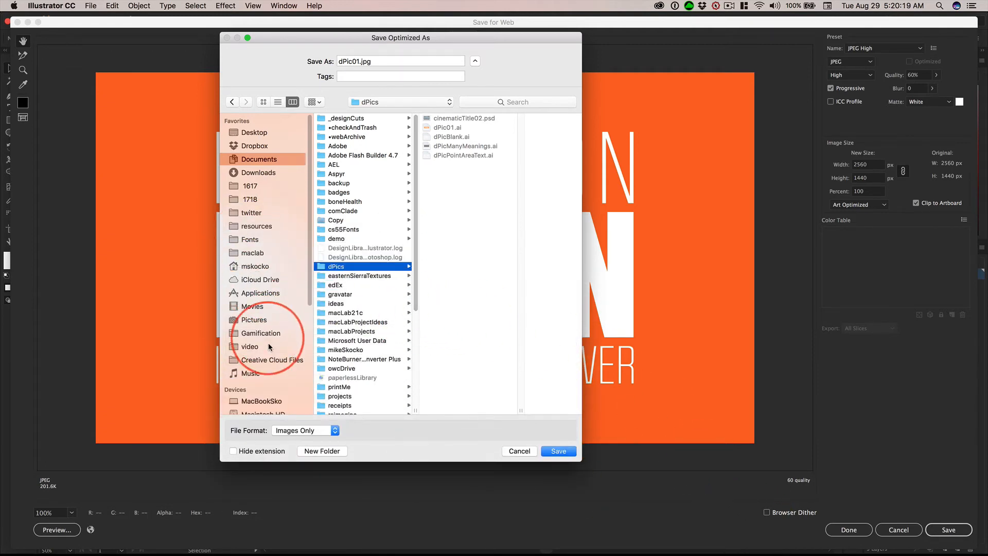
left_click(252, 319)
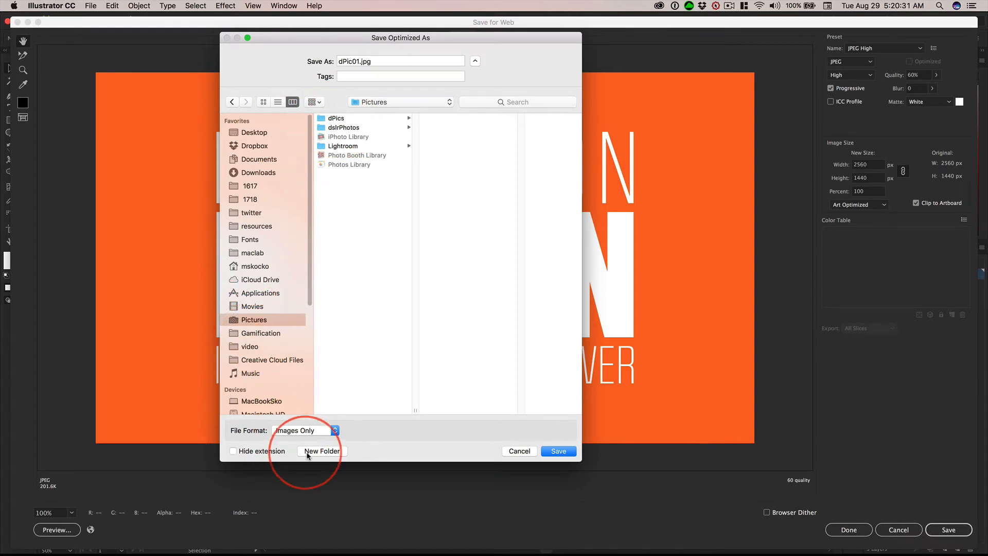
Try the Hide extension option and the collapsed view of the save dialog
left_click(233, 450)
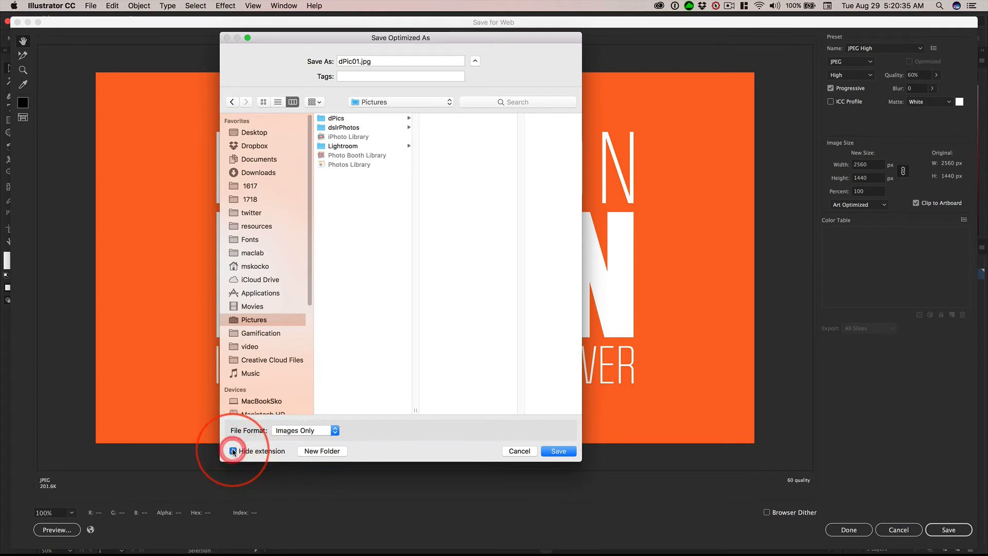
left_click(233, 451)
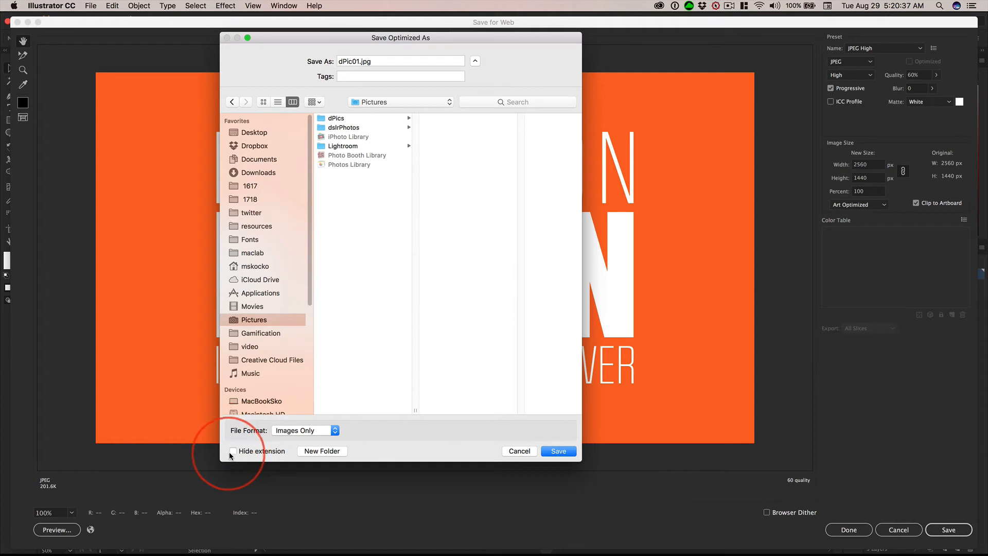
left_click(233, 451)
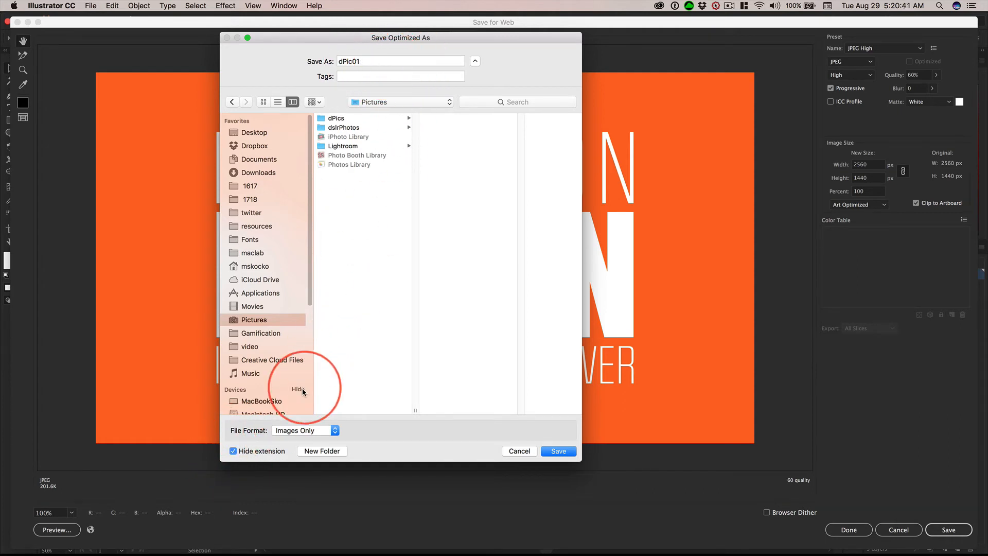
left_click(233, 451)
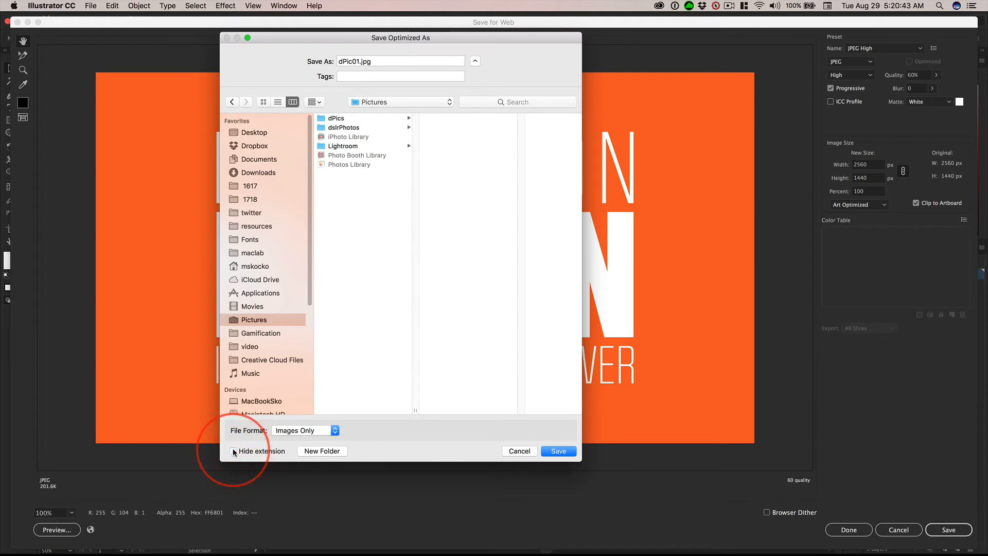
left_click(476, 60)
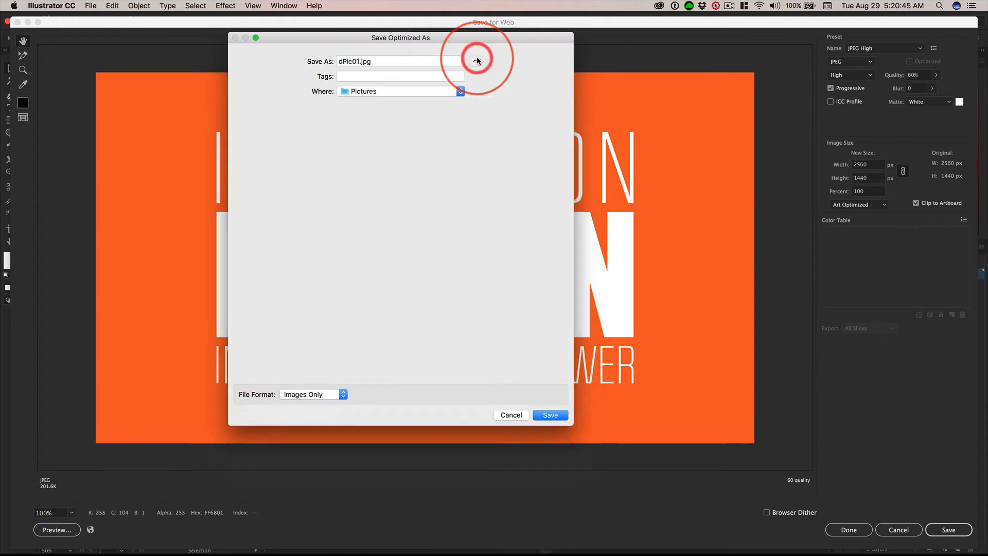
left_click(476, 60)
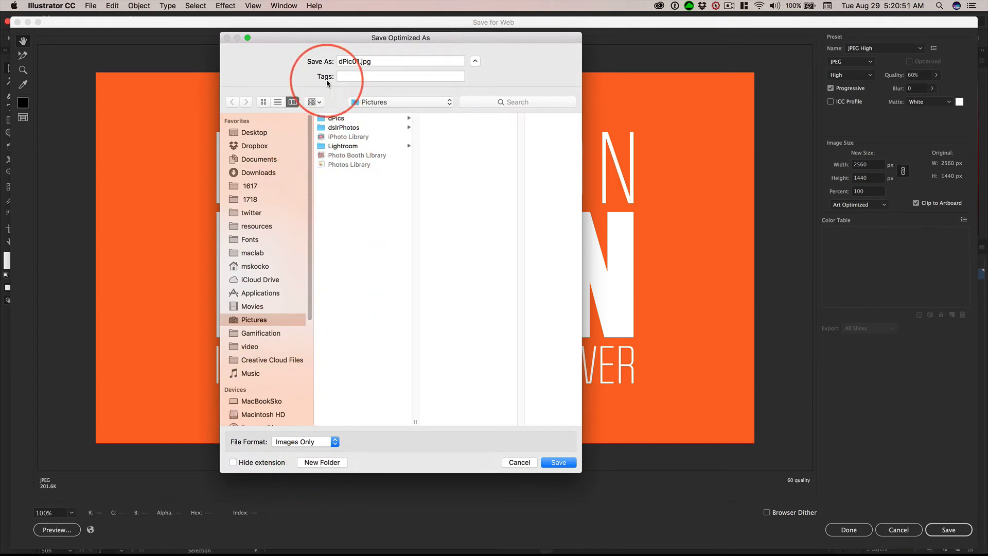
Save the optimized JPEG as dPicInnoNation.jpg in the dPics folder inside Pictures
left_click(331, 119)
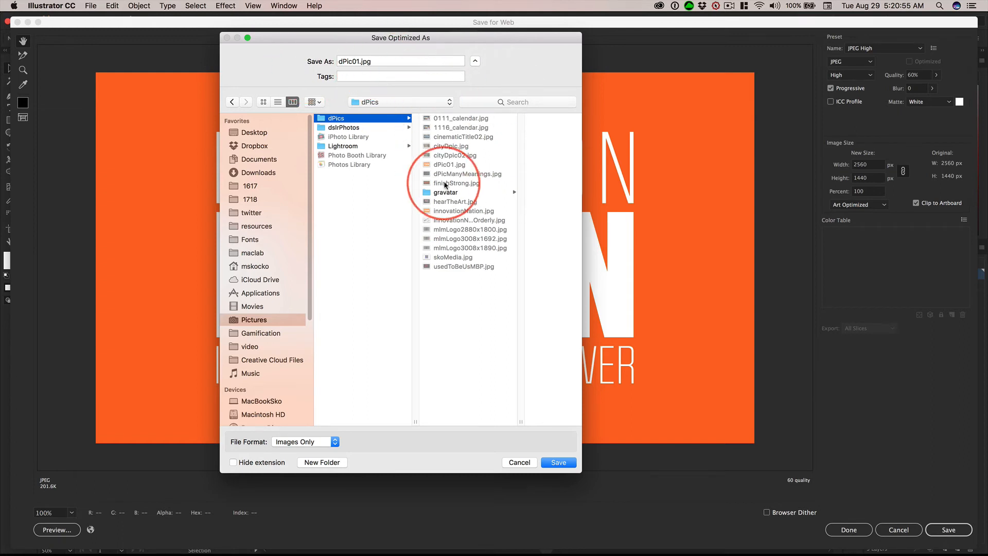
left_click(359, 61)
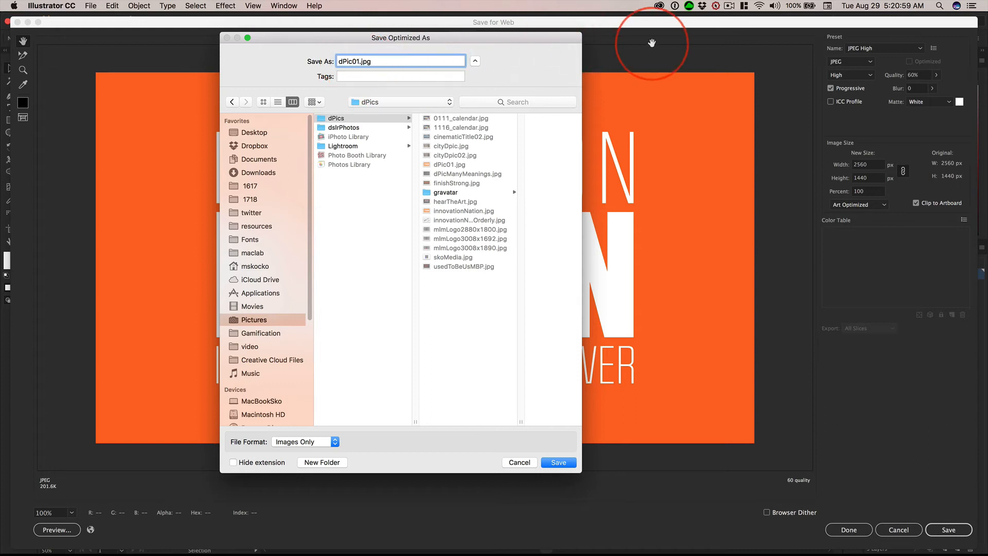
key("shift")
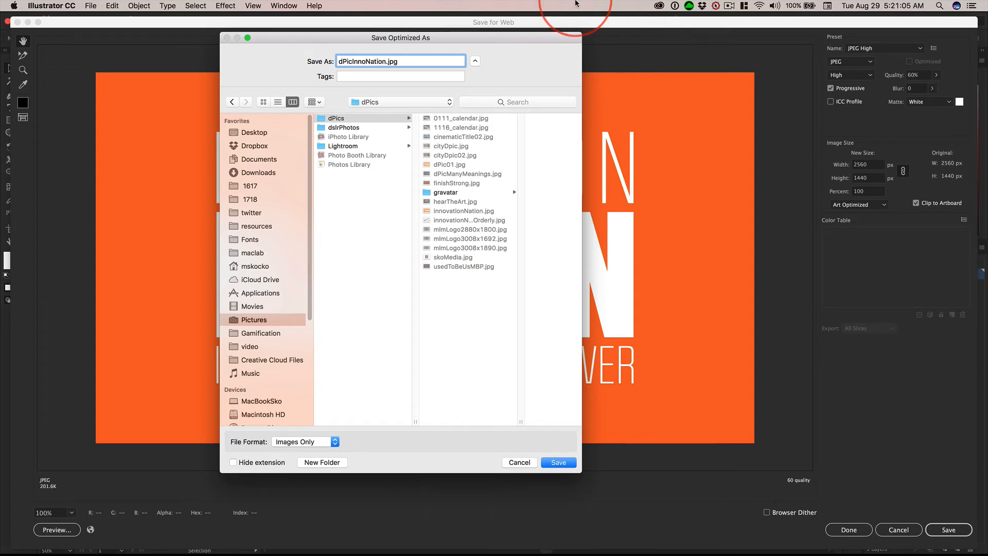
left_click(567, 465)
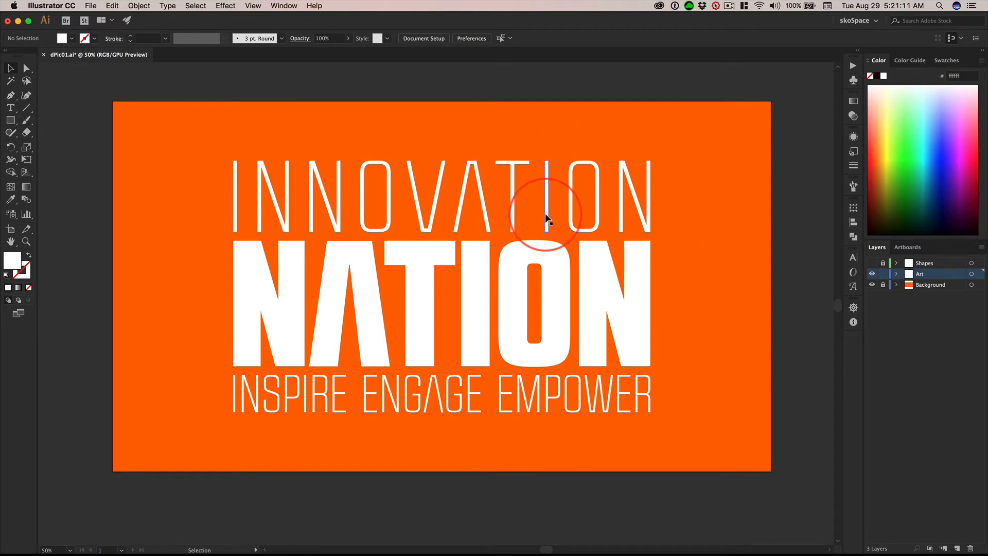
Switch to System Preferences and open the Desktop & Screen Saver settings
left_click(14, 5)
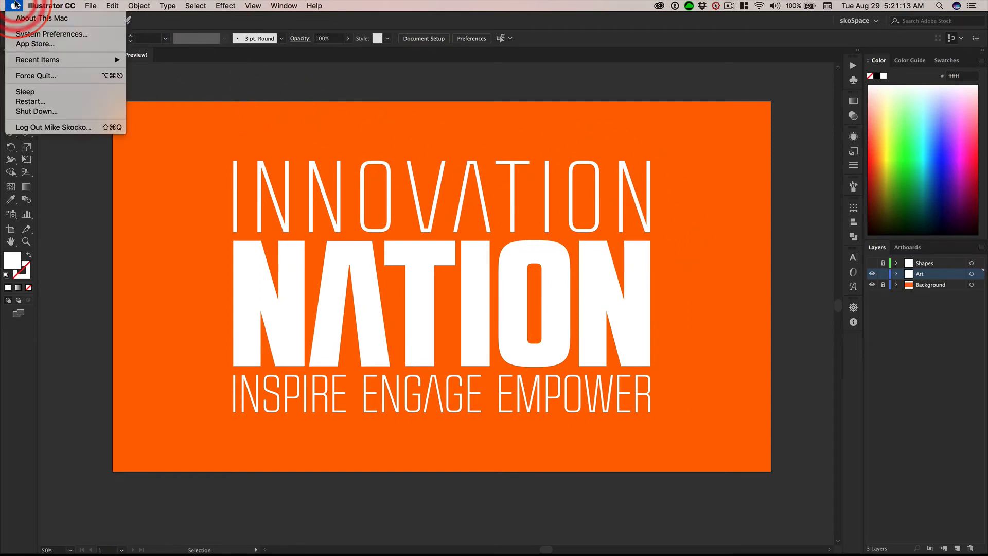
left_click(36, 36)
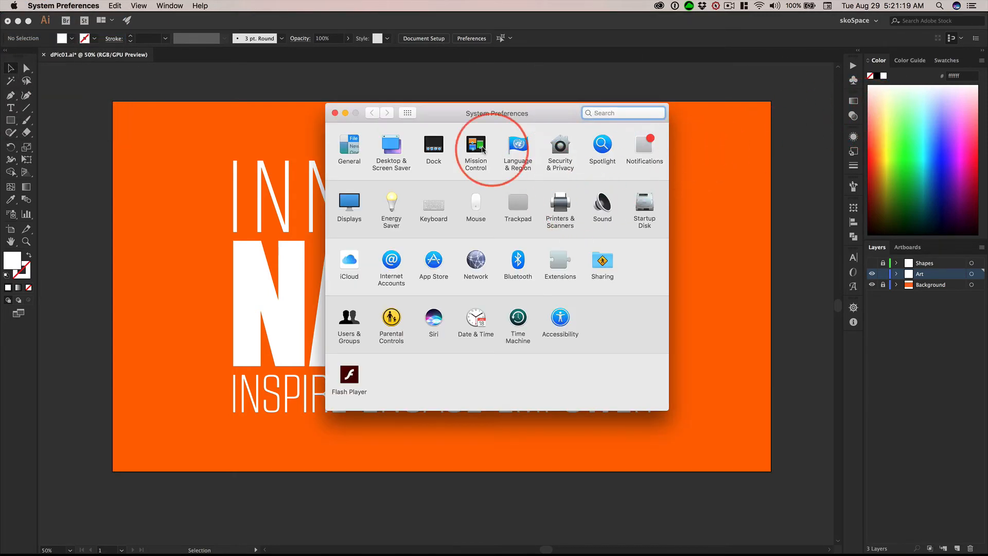
left_click(393, 144)
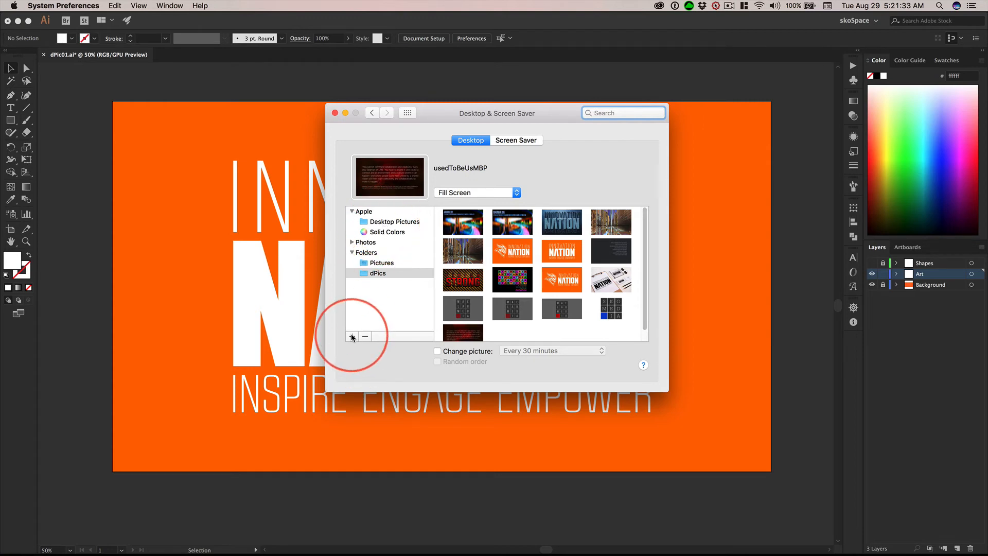
Remove the dPics folder from the desktop picture folders and add it back from the Pictures folder
left_click(381, 274)
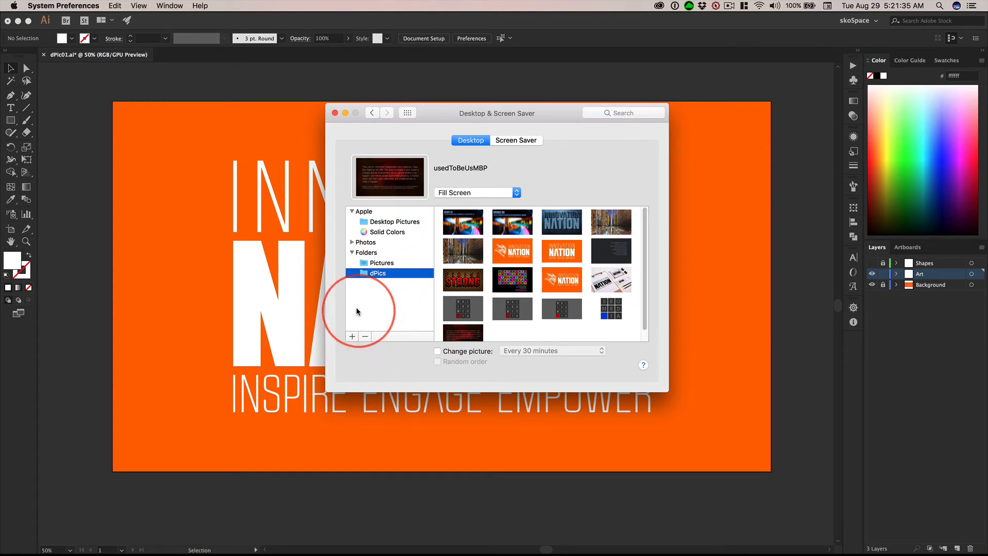
left_click(364, 337)
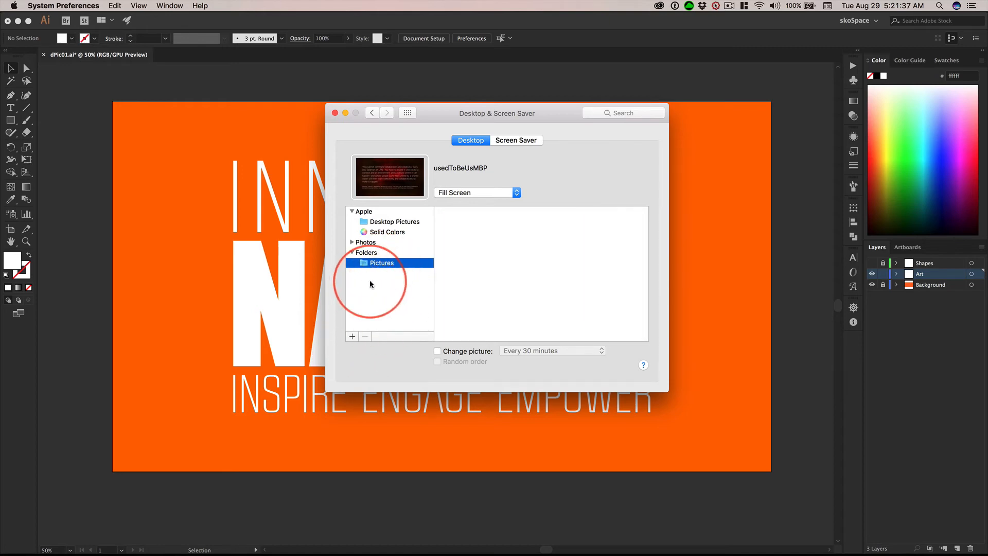
left_click(351, 336)
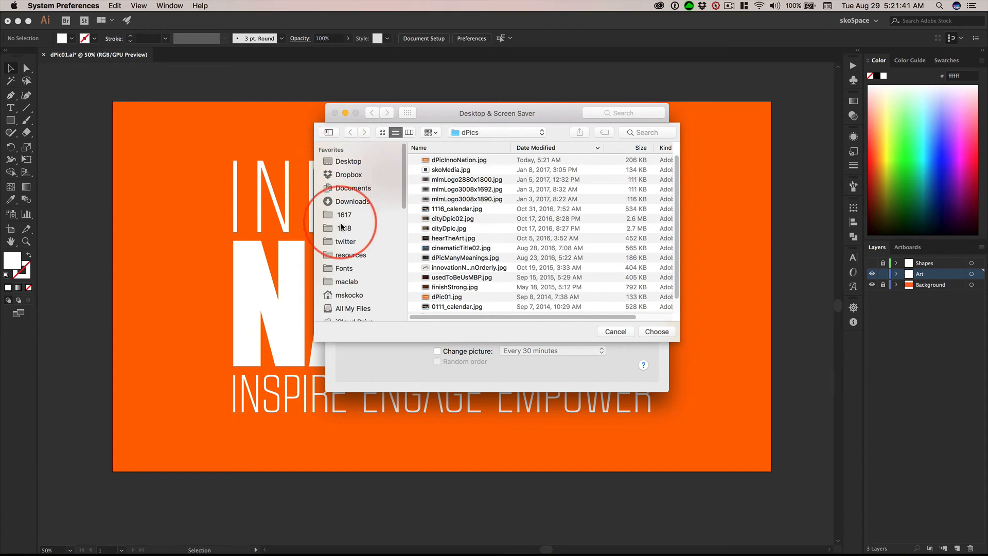
scroll(351, 242, "down", 10)
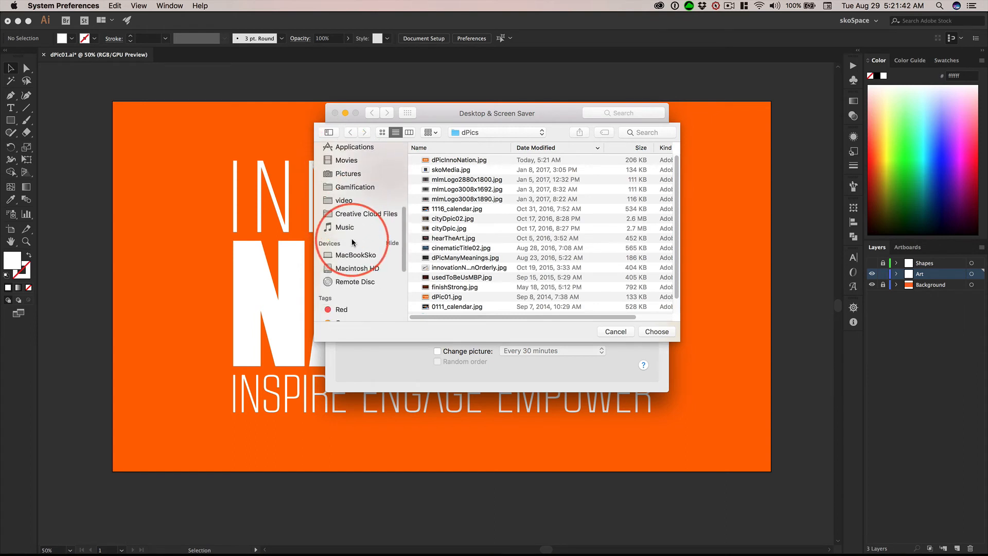
left_click(351, 175)
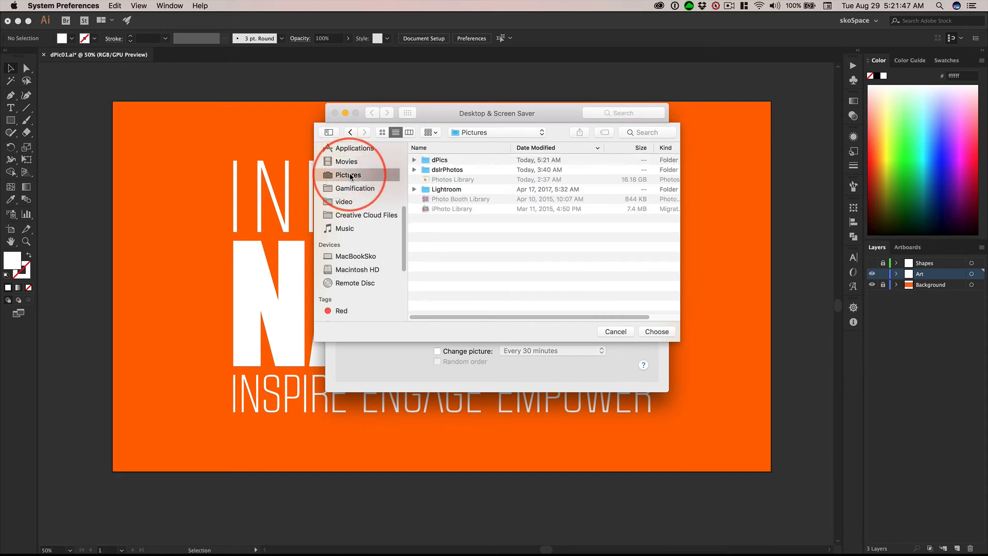
left_click(427, 161)
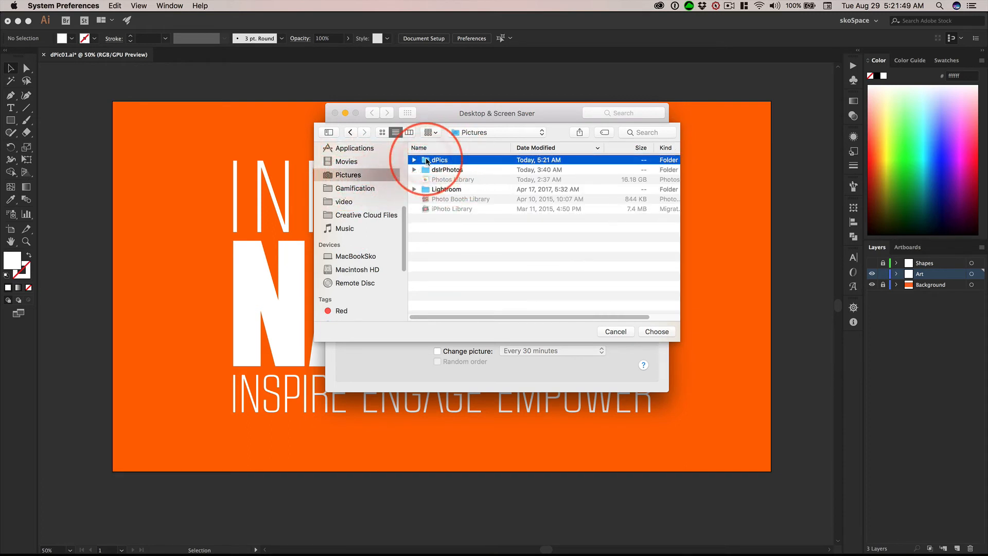
left_click(657, 332)
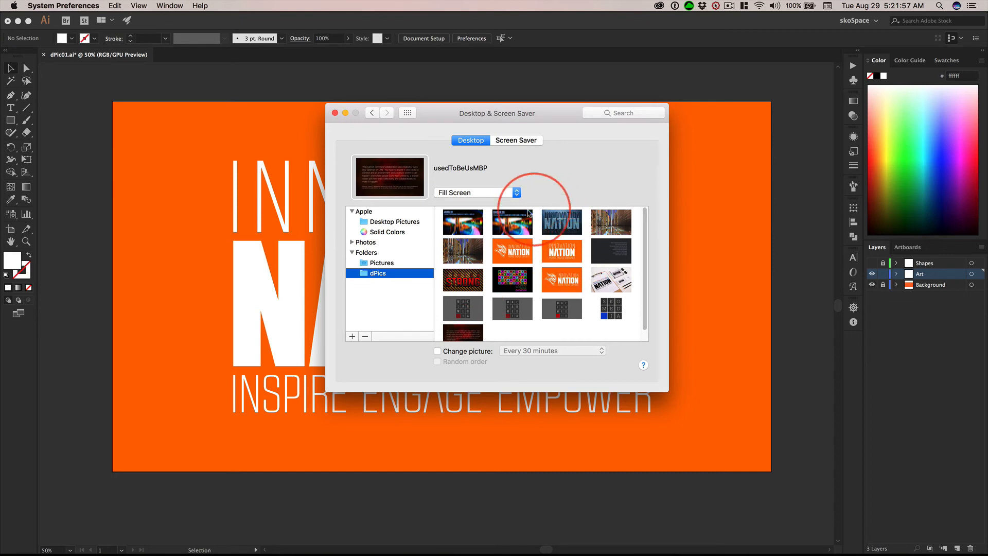
Set the dPicInnoNation image from dPics as the desktop picture with Fill Screen scaling, and close System Preferences
left_click(564, 252)
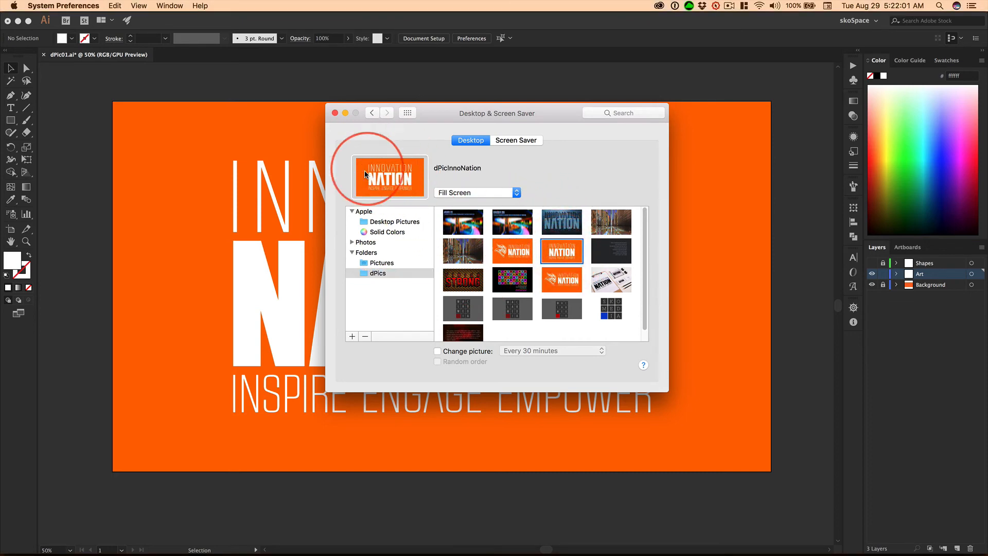
left_click(475, 193)
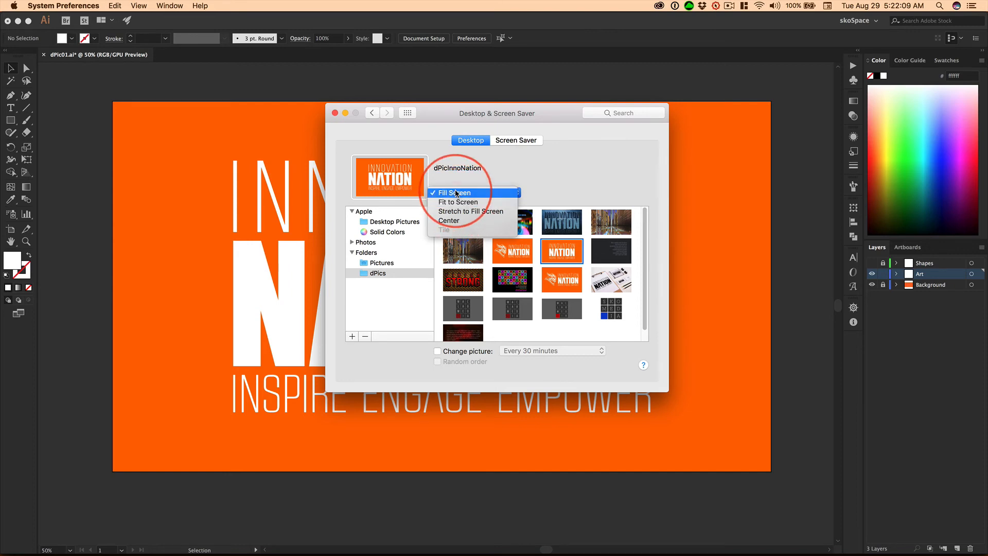
left_click(455, 194)
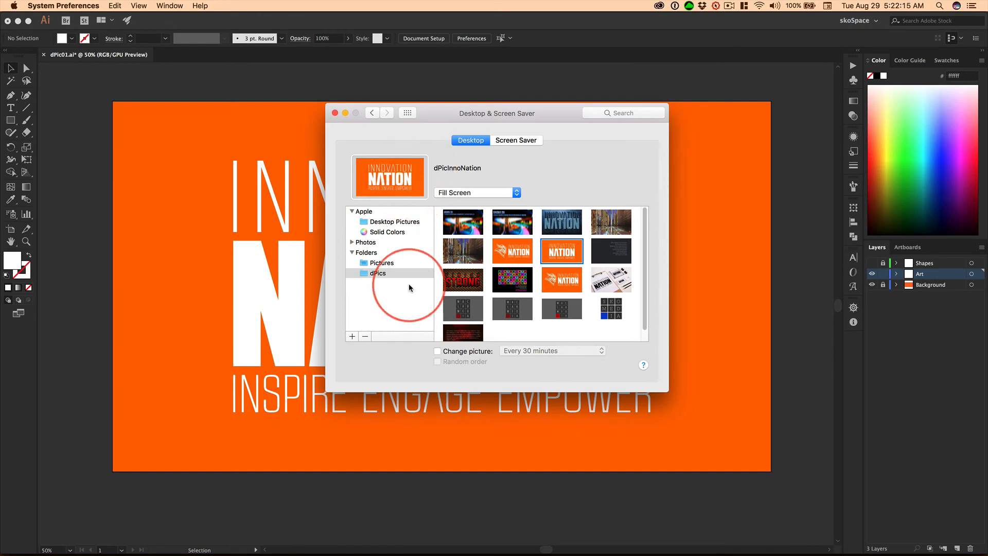
left_click(335, 113)
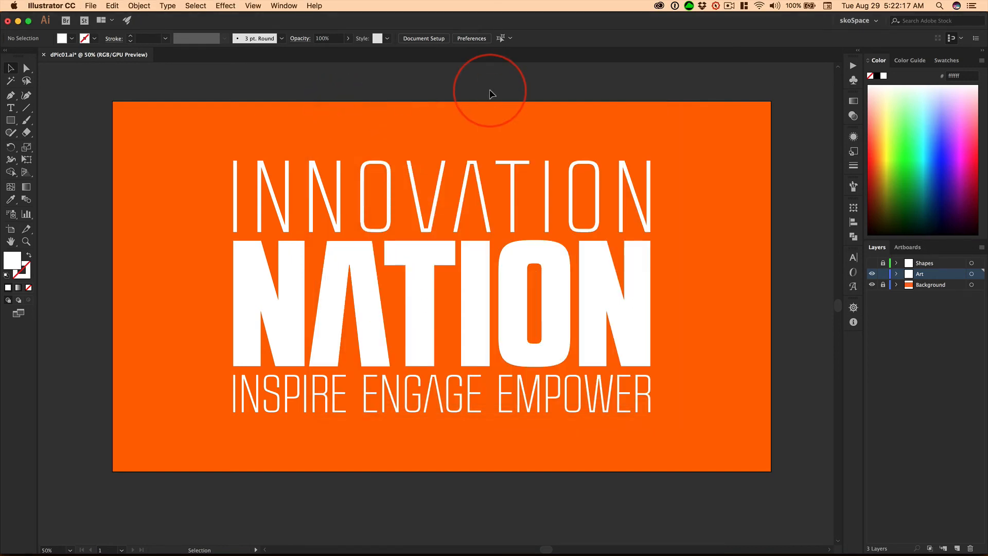
Switch to Finder and close the Documents Info window and the Documents folder window
key("super+Tab")
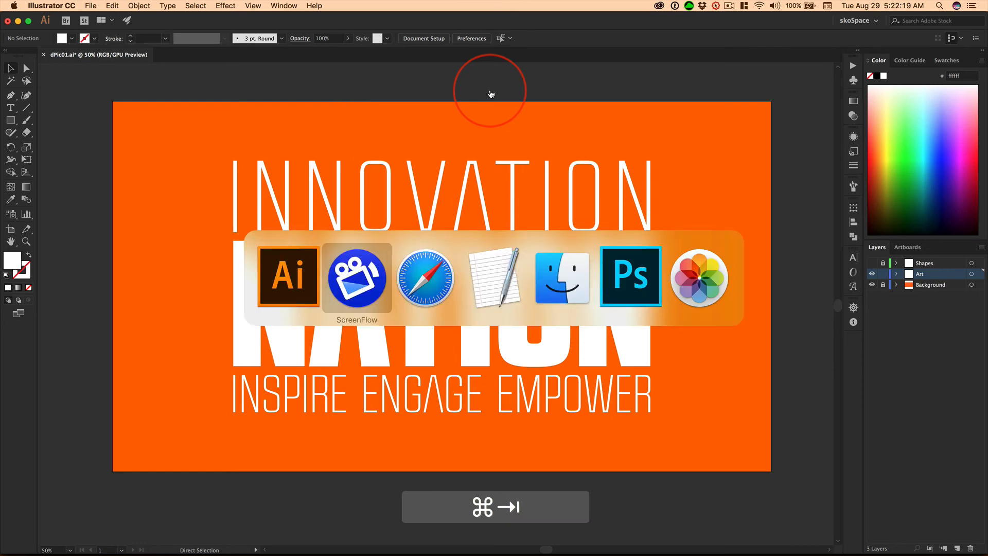
key("super+Tab")
key("super+Tab")
key("super+Tab")
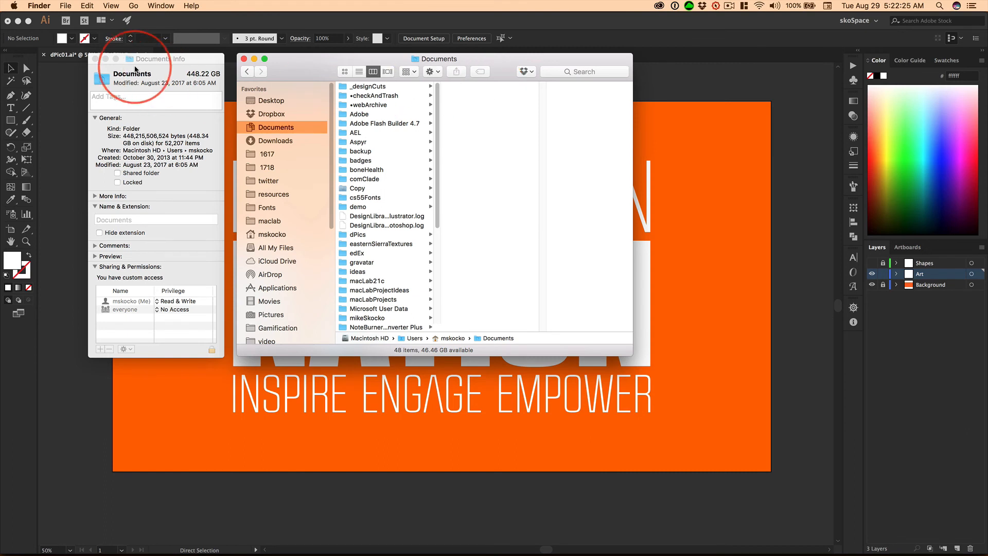
left_click(95, 59)
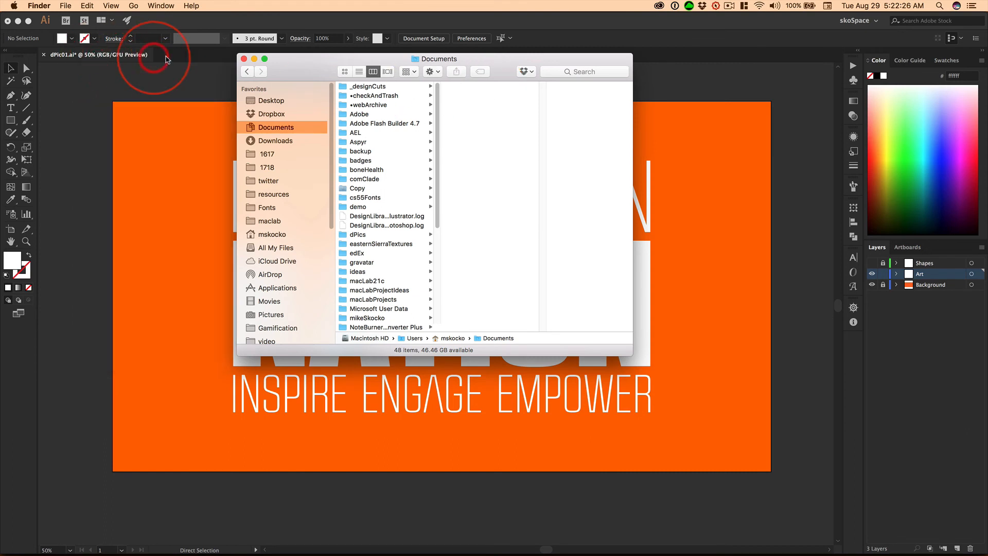
left_click(244, 59)
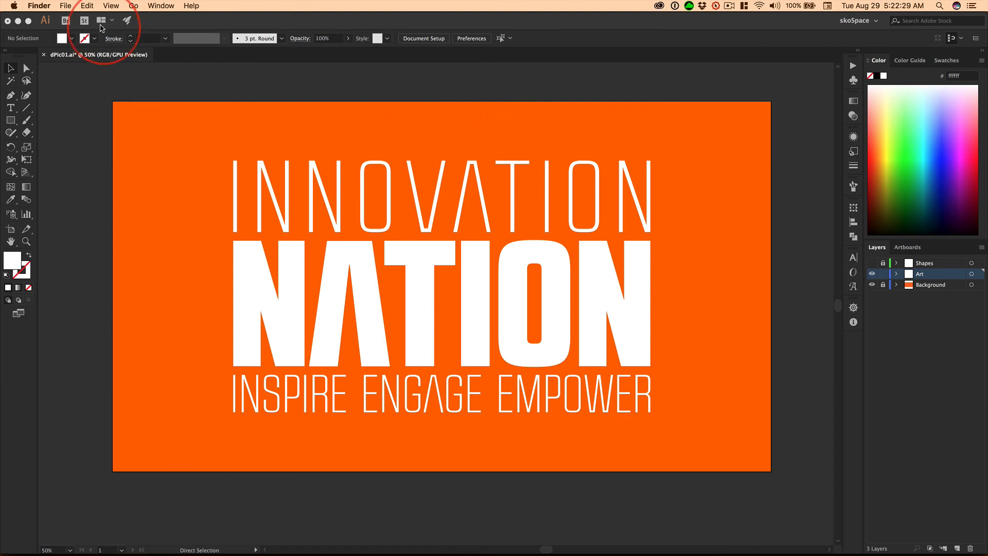
Hide all other applications' windows to reveal the new desktop picture
left_click(47, 6)
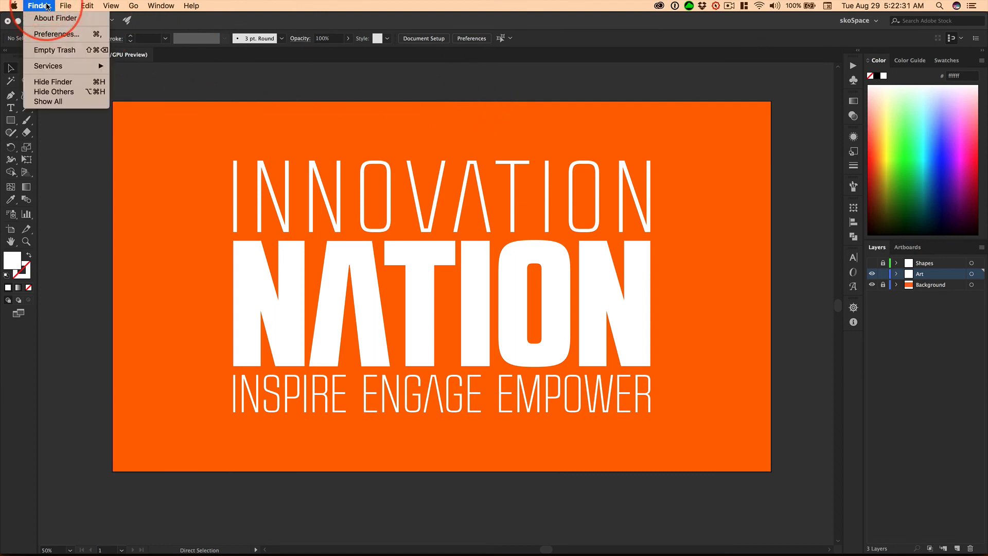
left_click(98, 92)
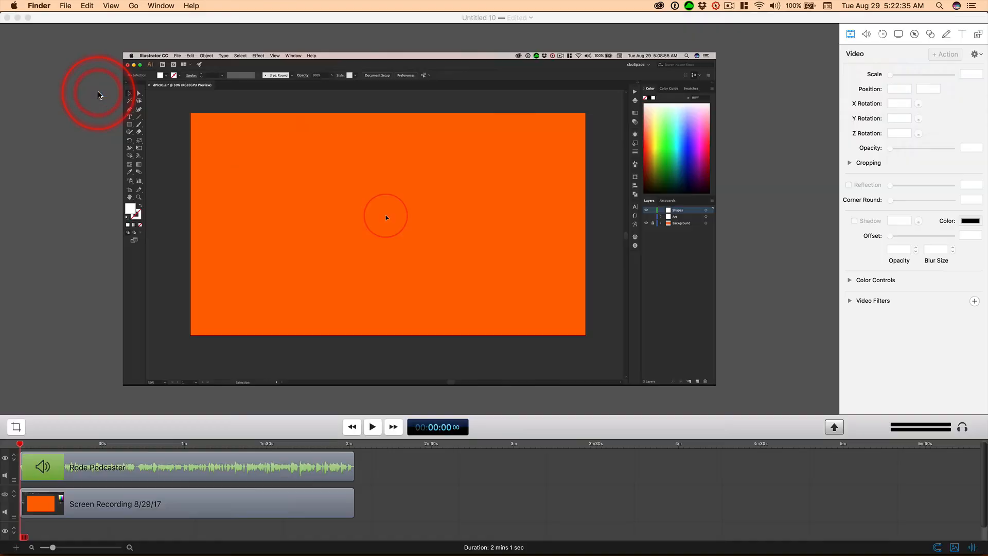
left_click(527, 147)
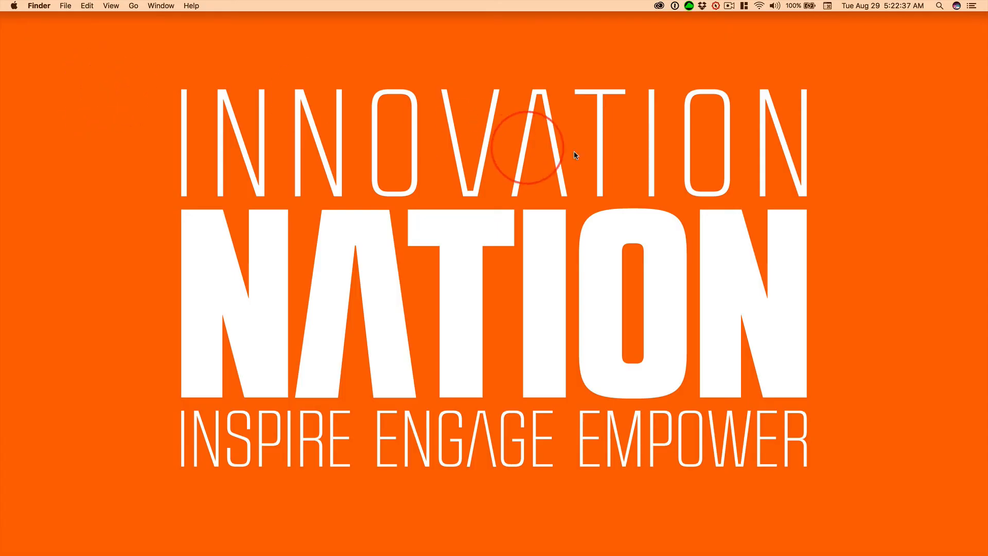